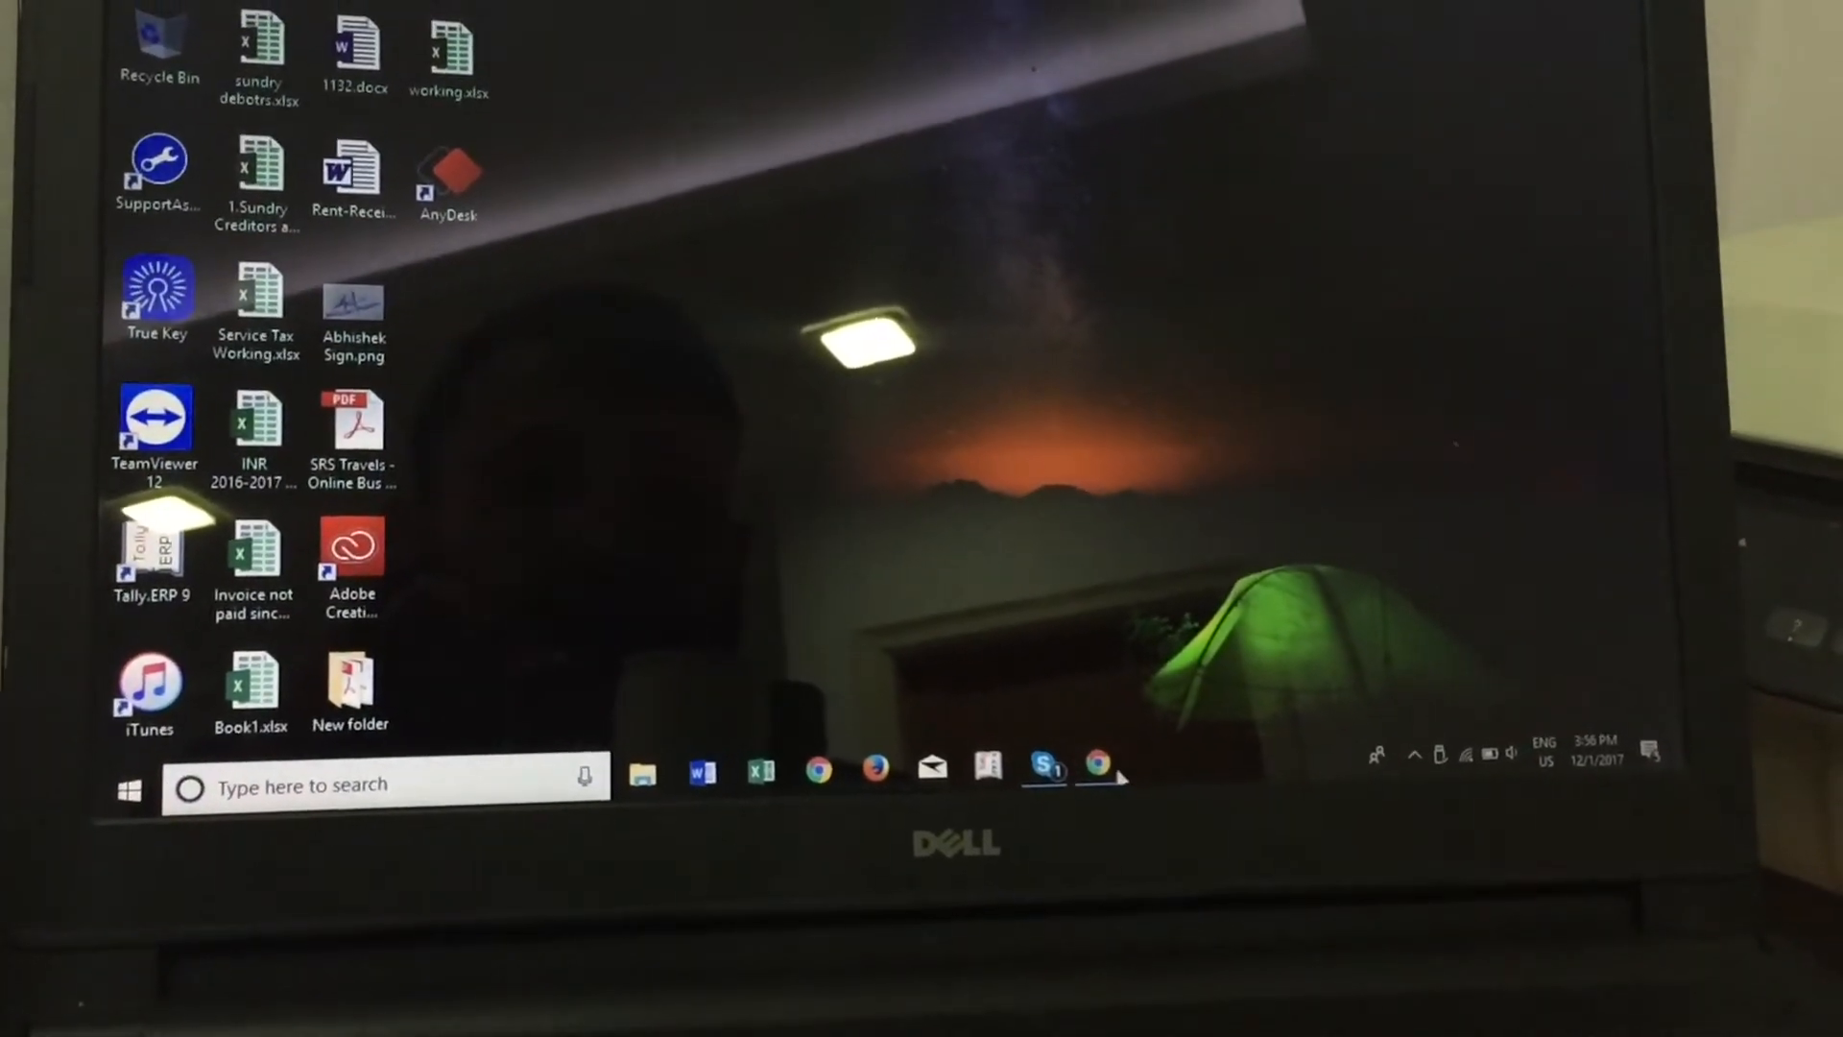
Switch to the Chrome window showing the SJ6 Legend firmware support article
key(alt+Tab)
scroll(664, 253, down, 5)
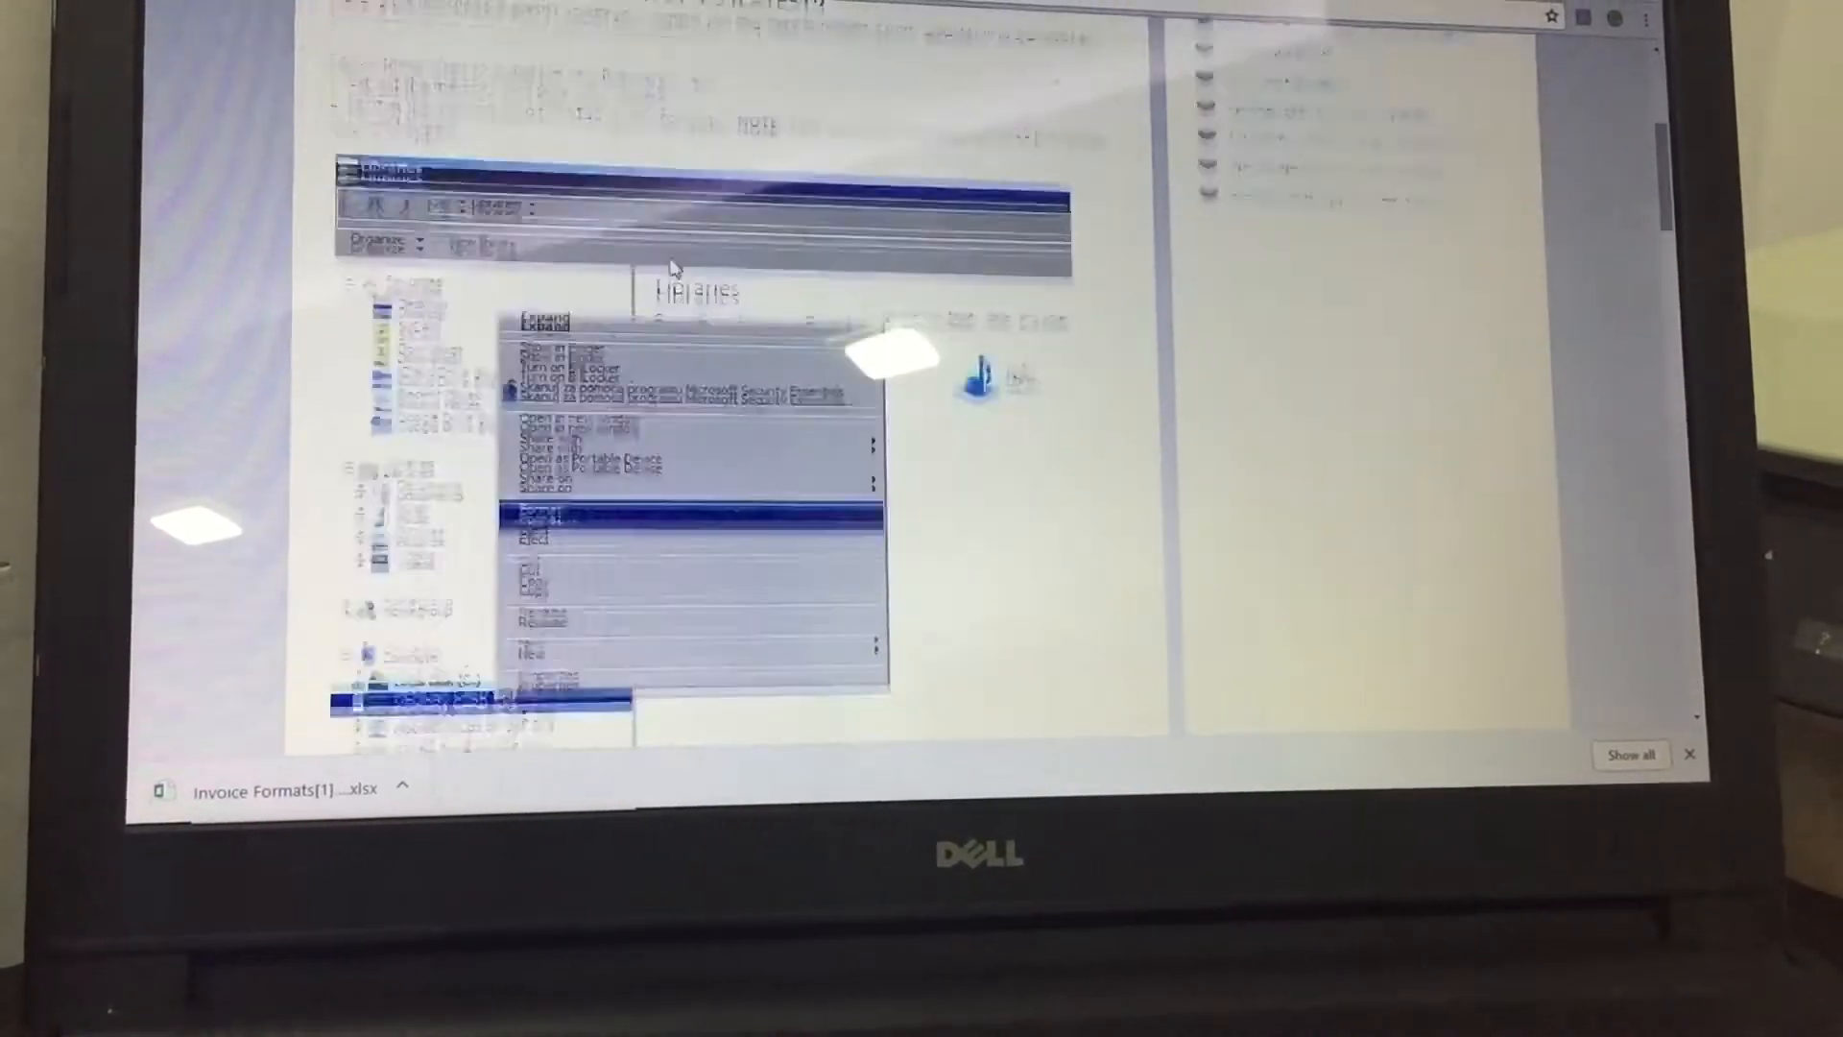
scroll(670, 267, down, 3)
scroll(678, 274, down, 2)
scroll(682, 278, down, 5)
scroll(682, 278, down, 5)
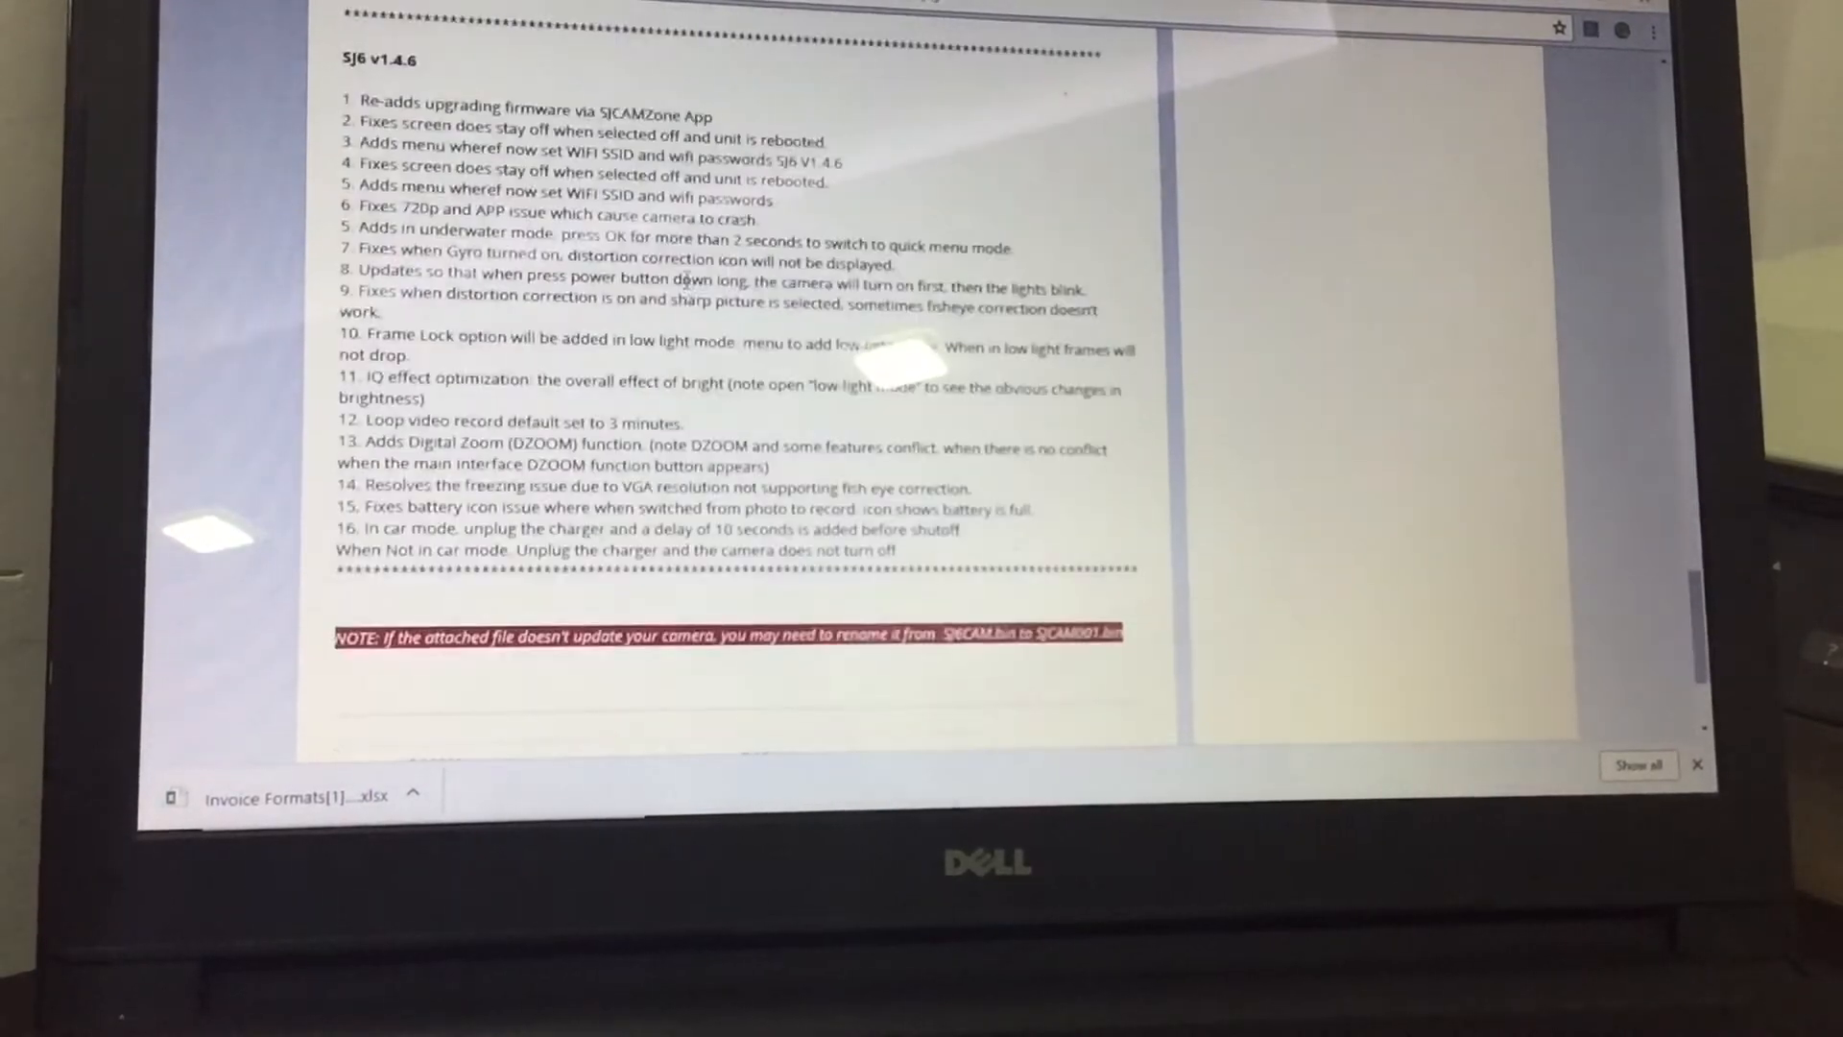
scroll(683, 278, down, 3)
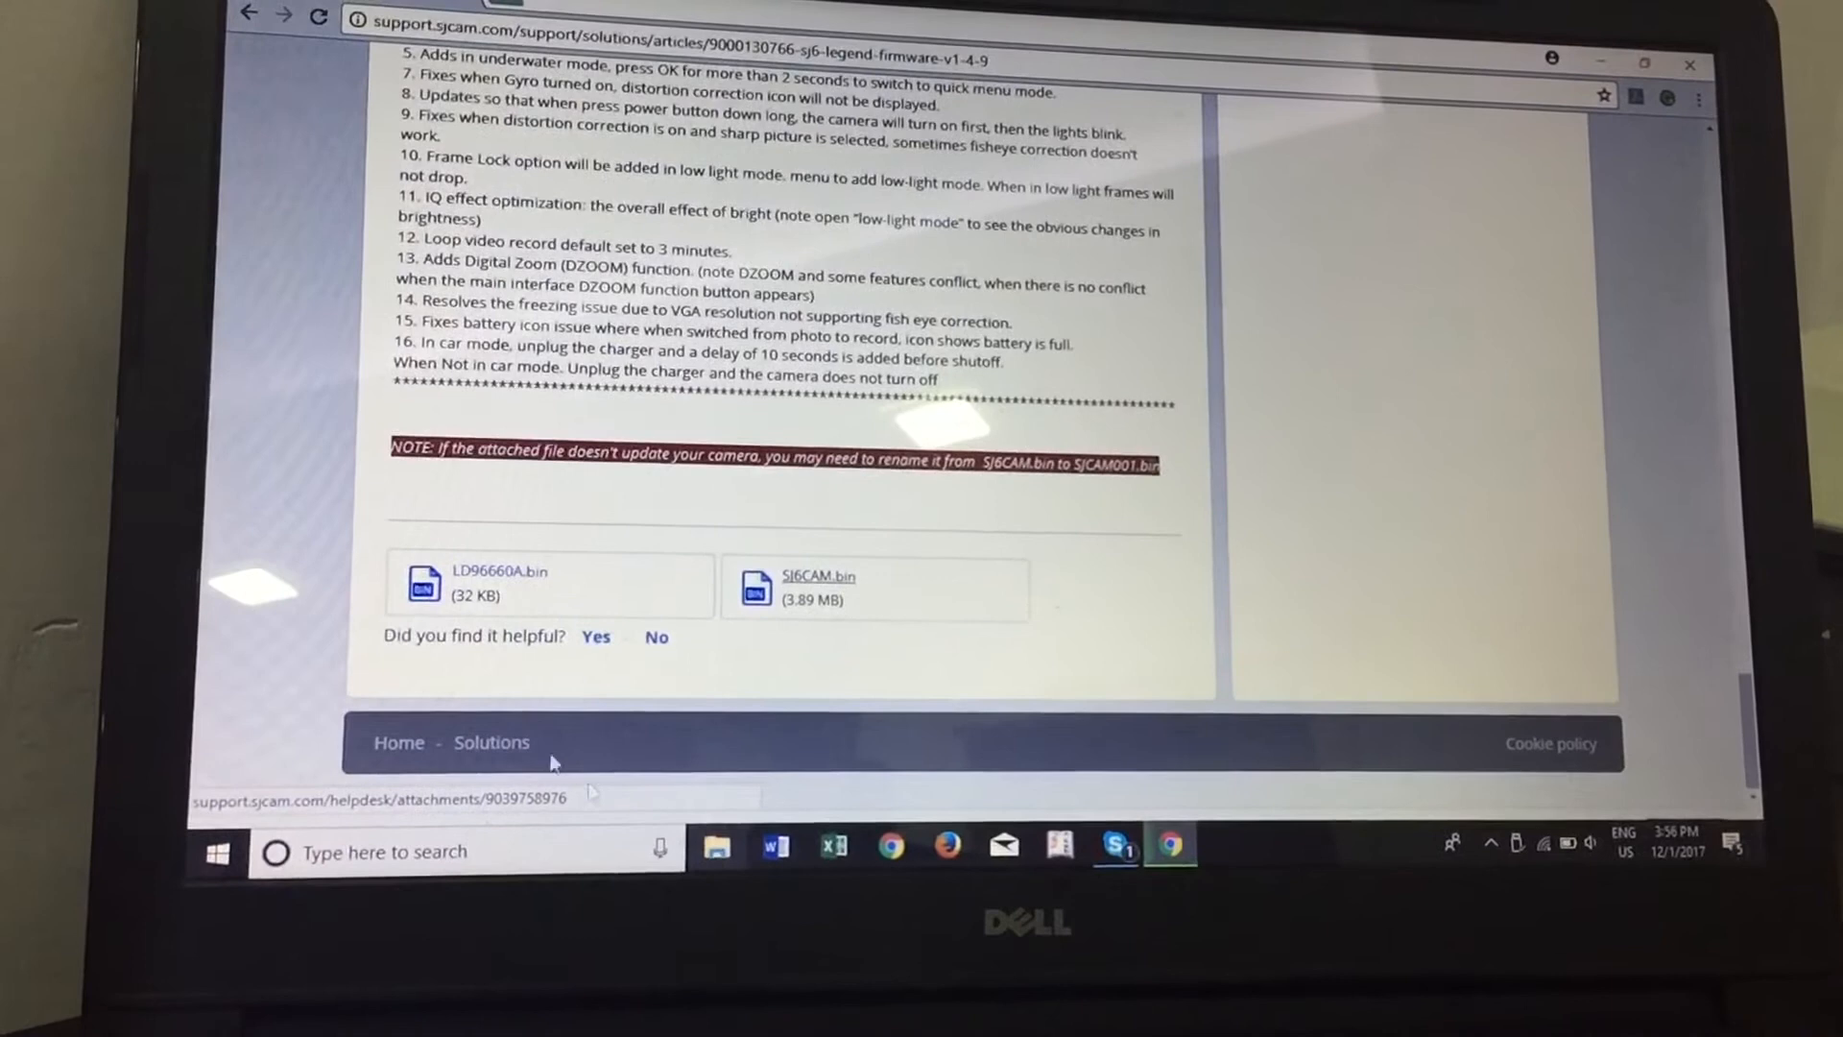
Quick-format the SJCAM (E:) card as FAT32, confirming the erase warning and completion message
key(super+e)
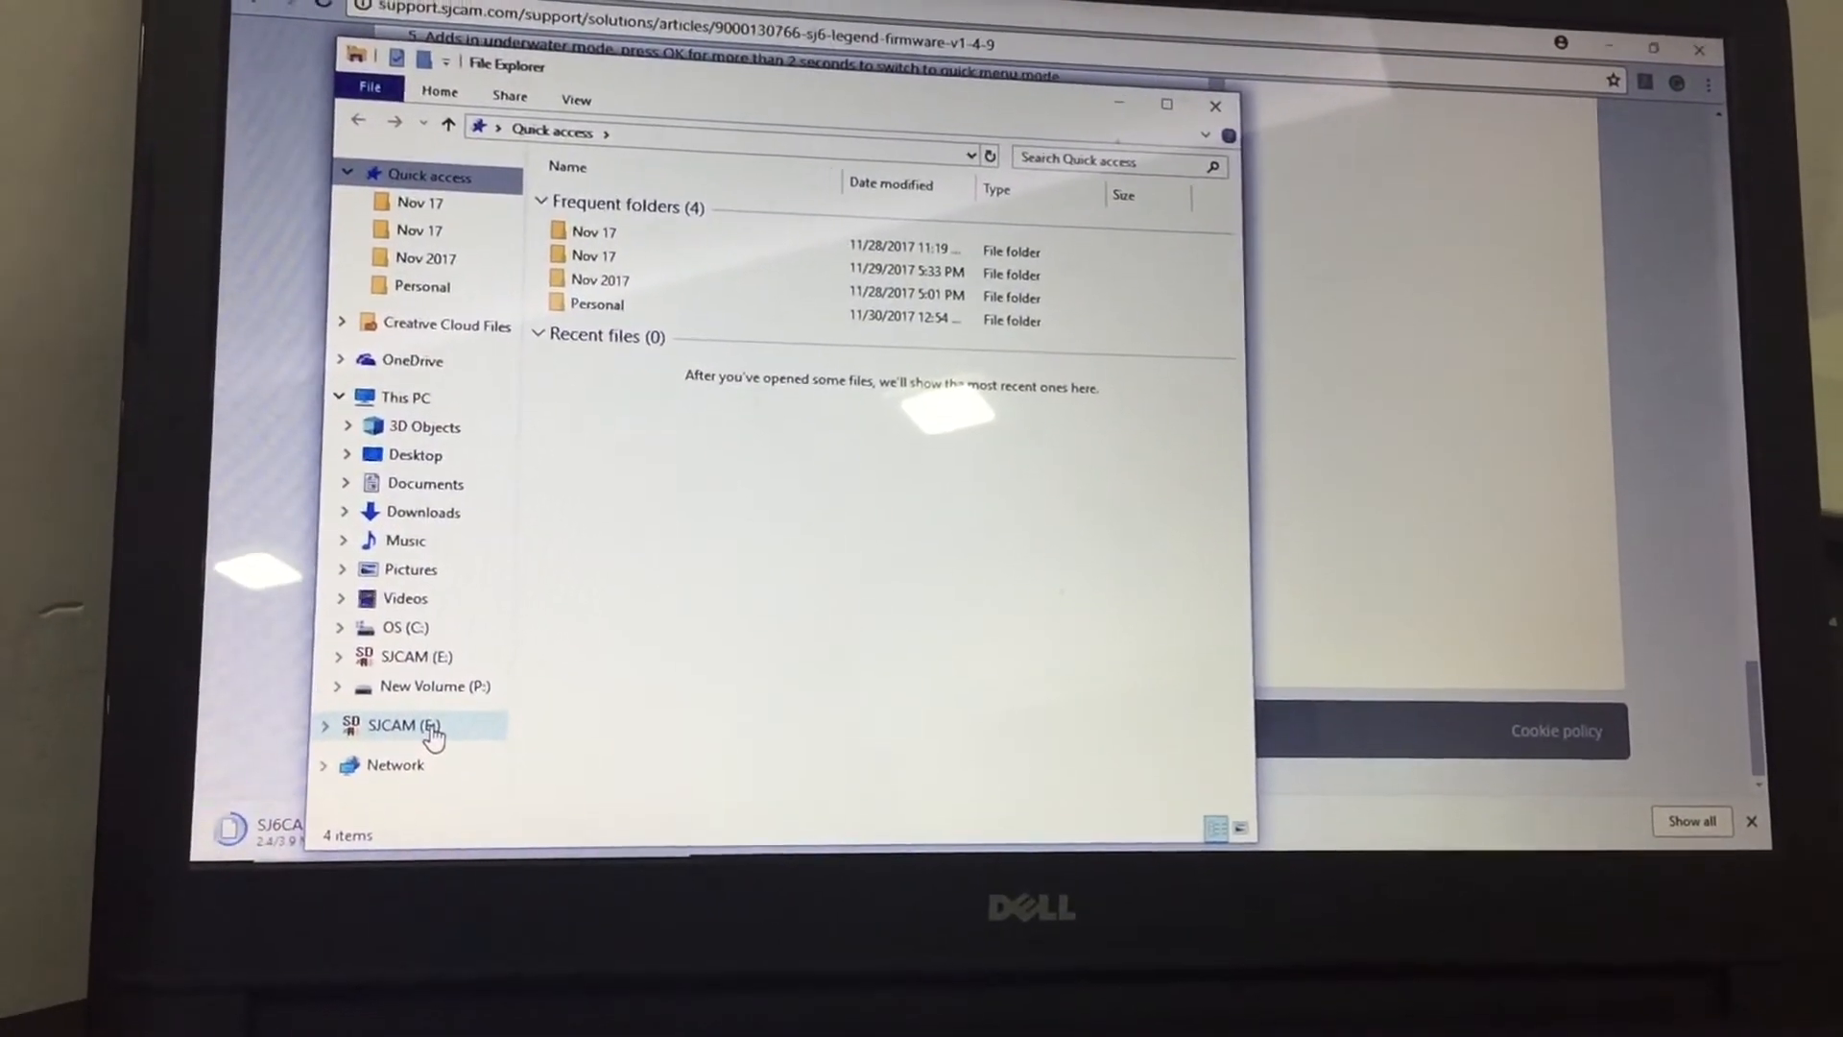
click(426, 732)
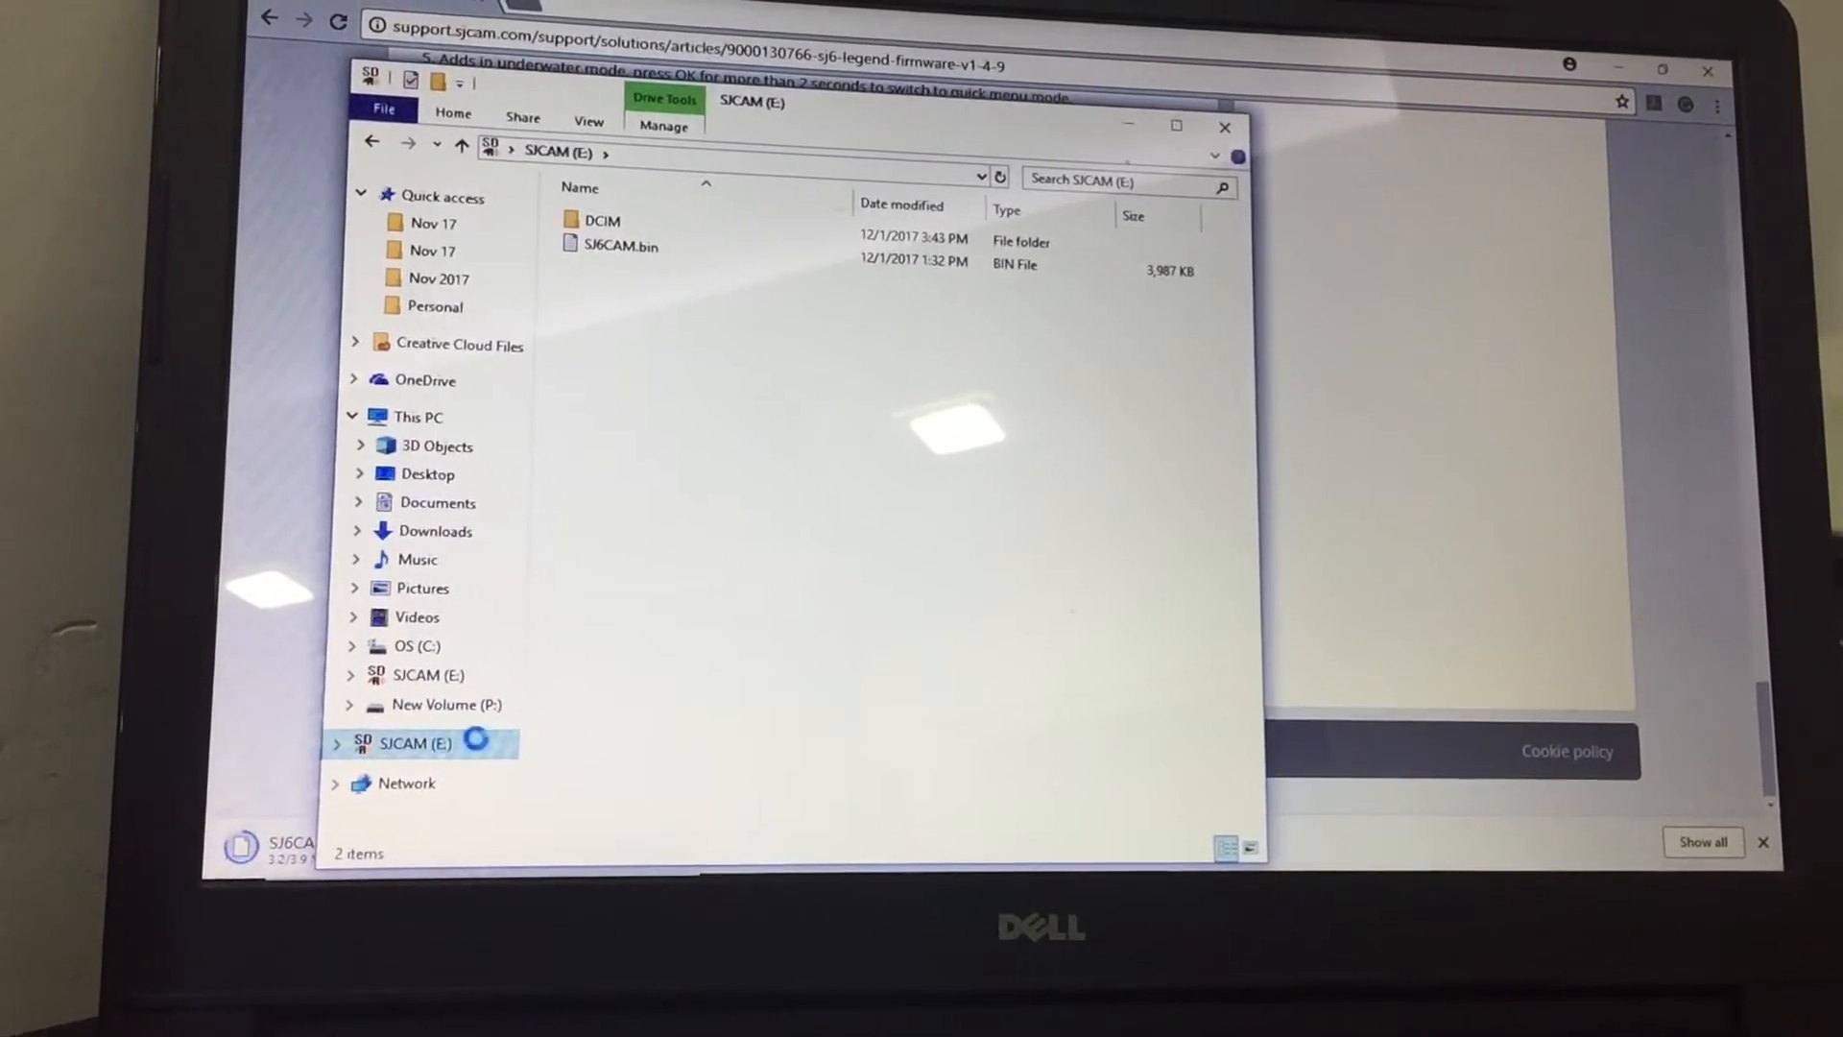
right_click(482, 748)
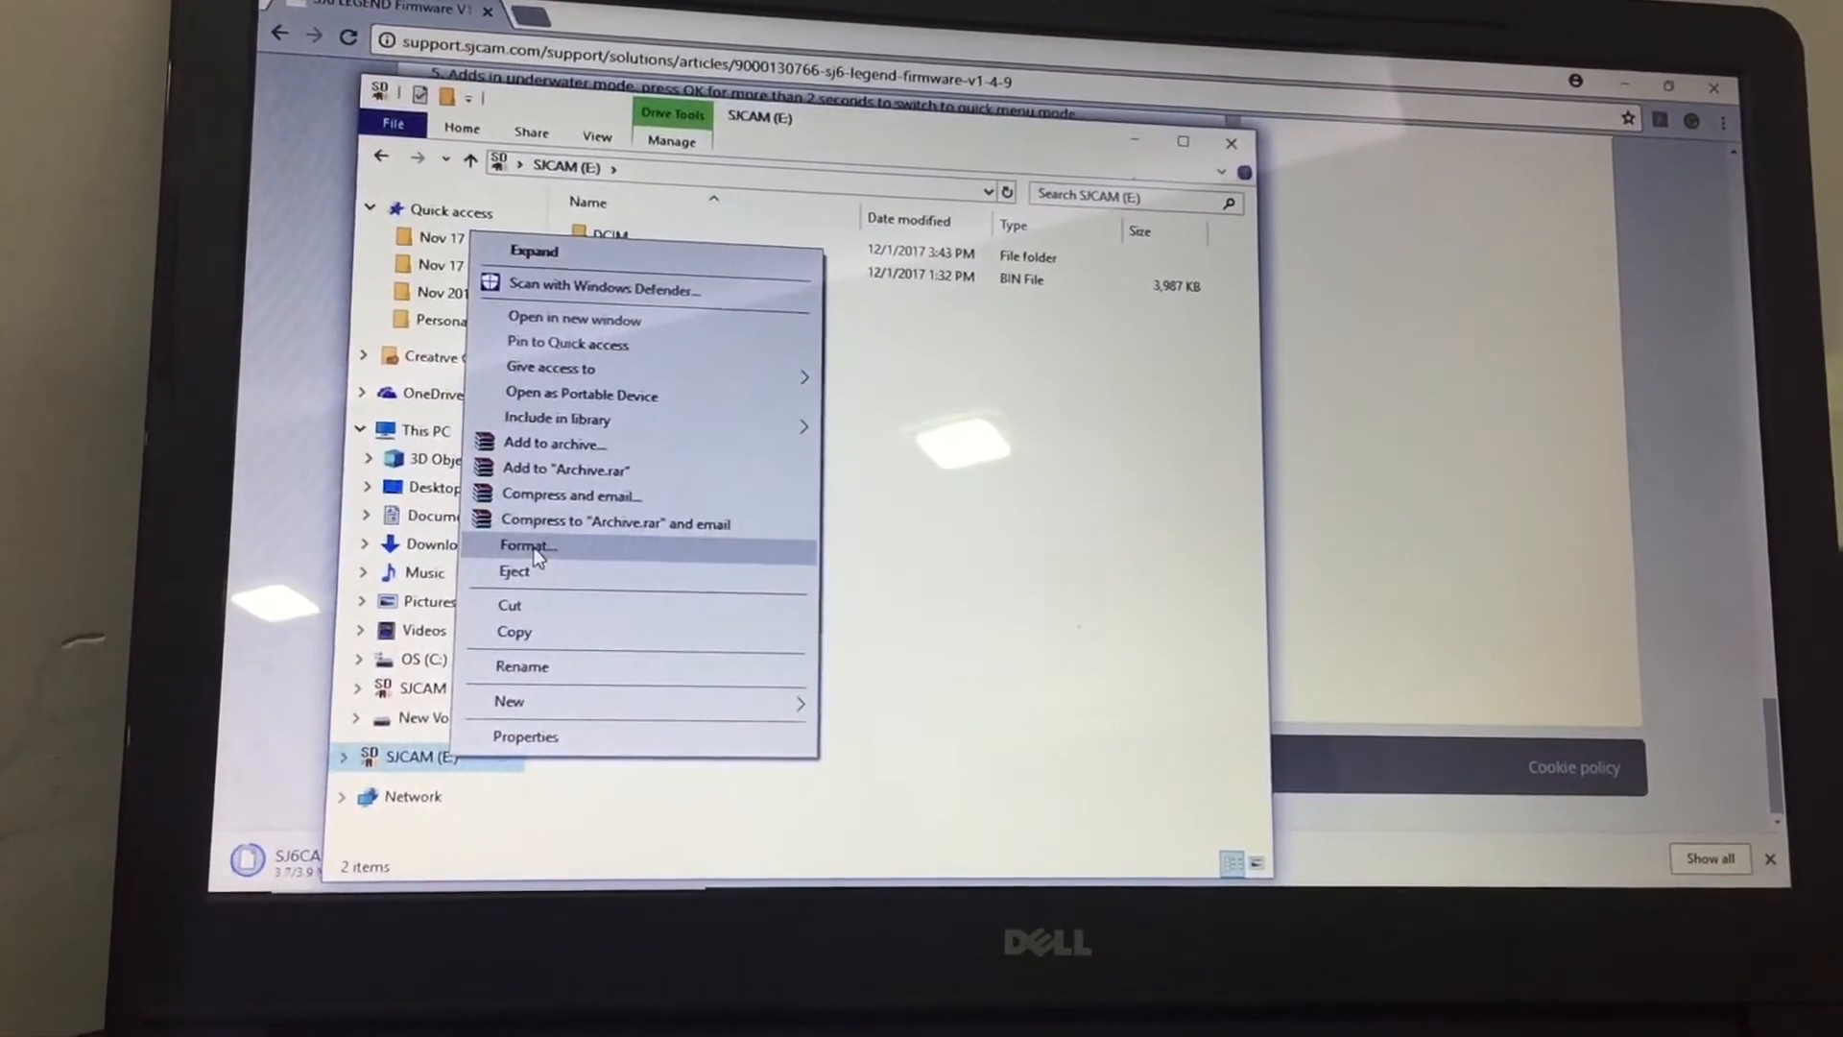
click(533, 553)
click(624, 807)
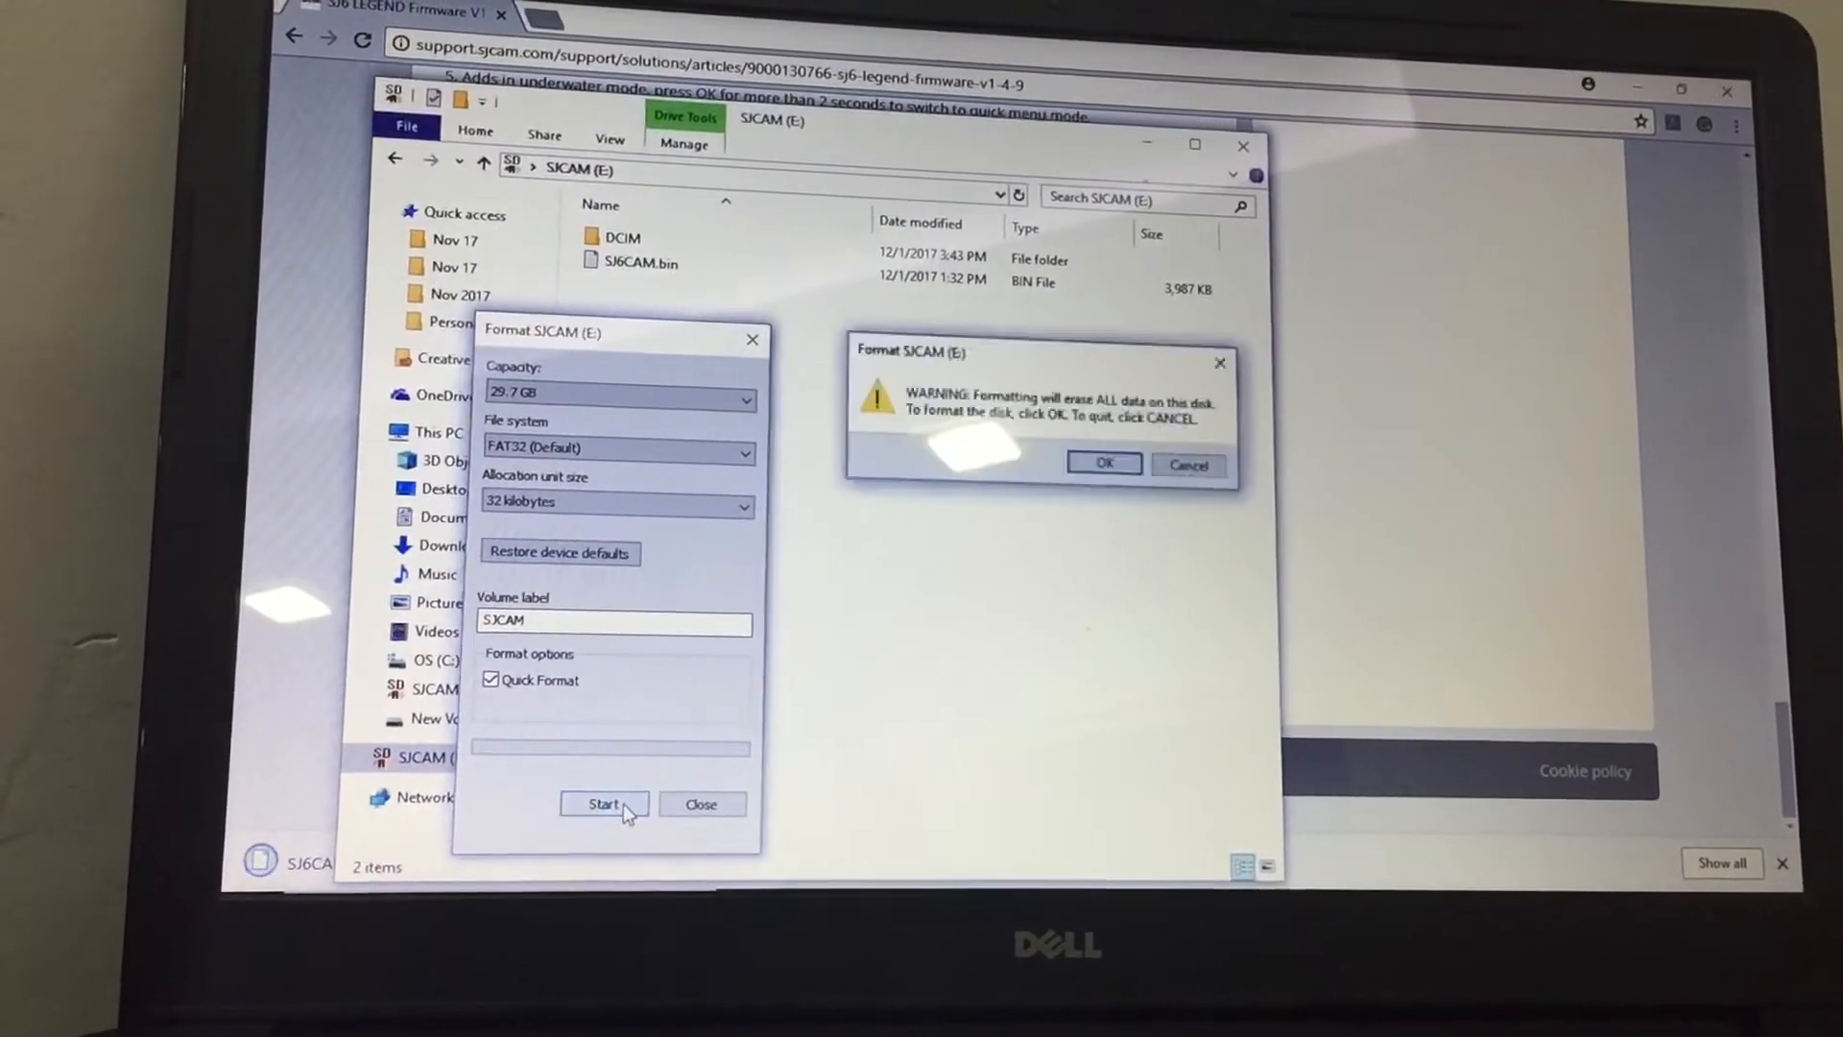
click(1107, 468)
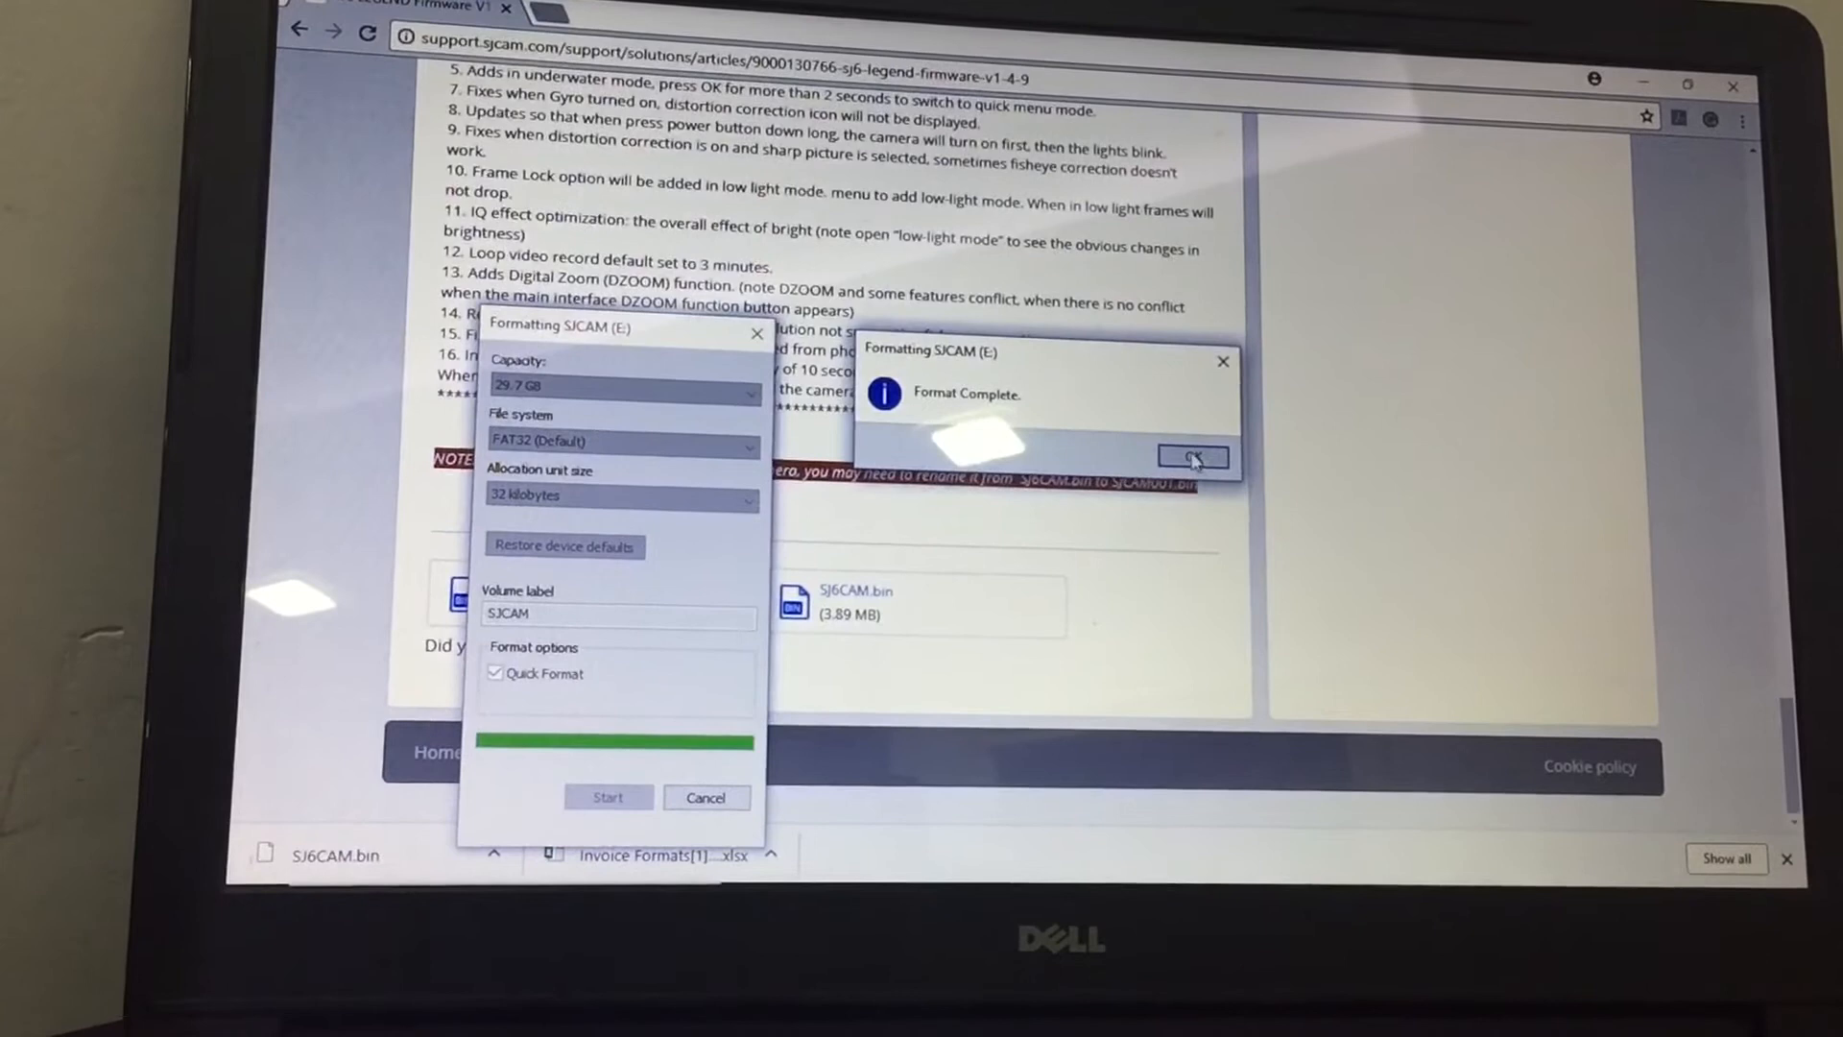
click(1194, 459)
Send SJ6CAM.bin from the Desktop to the SJCAM (E:) card and close Explorer
click(728, 803)
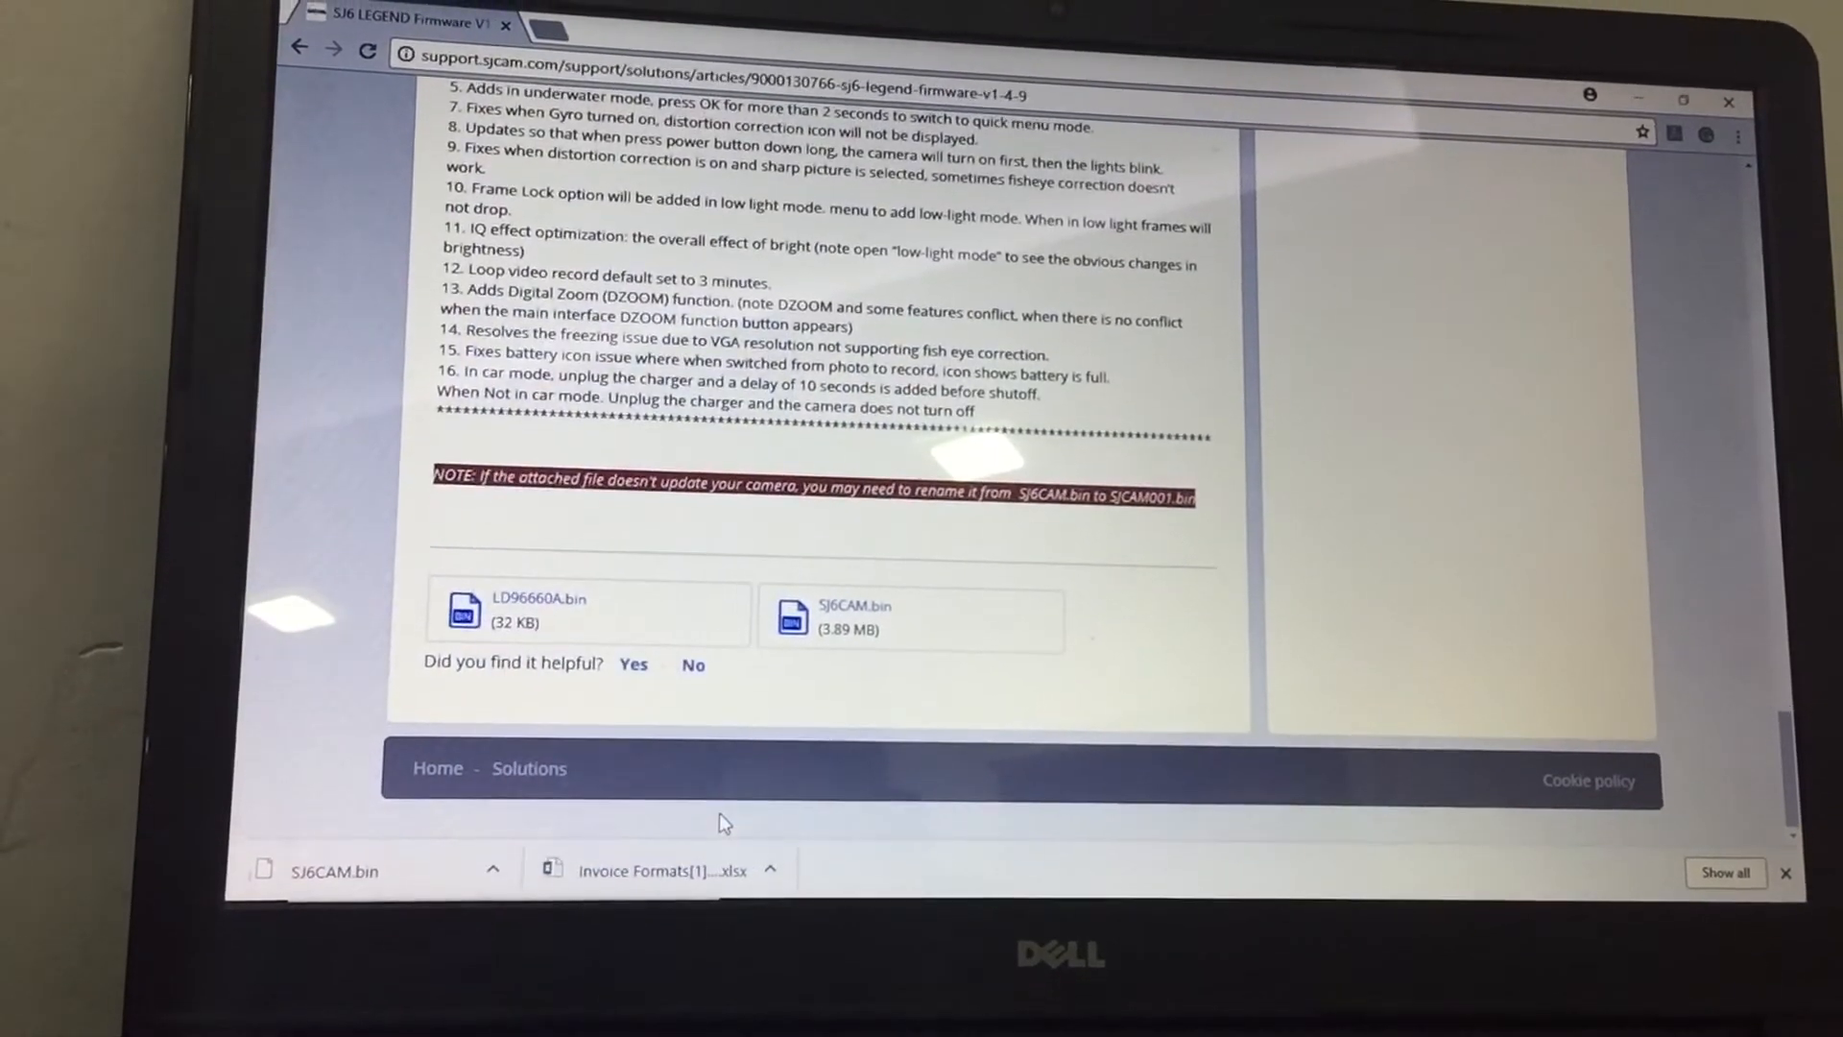
click(760, 878)
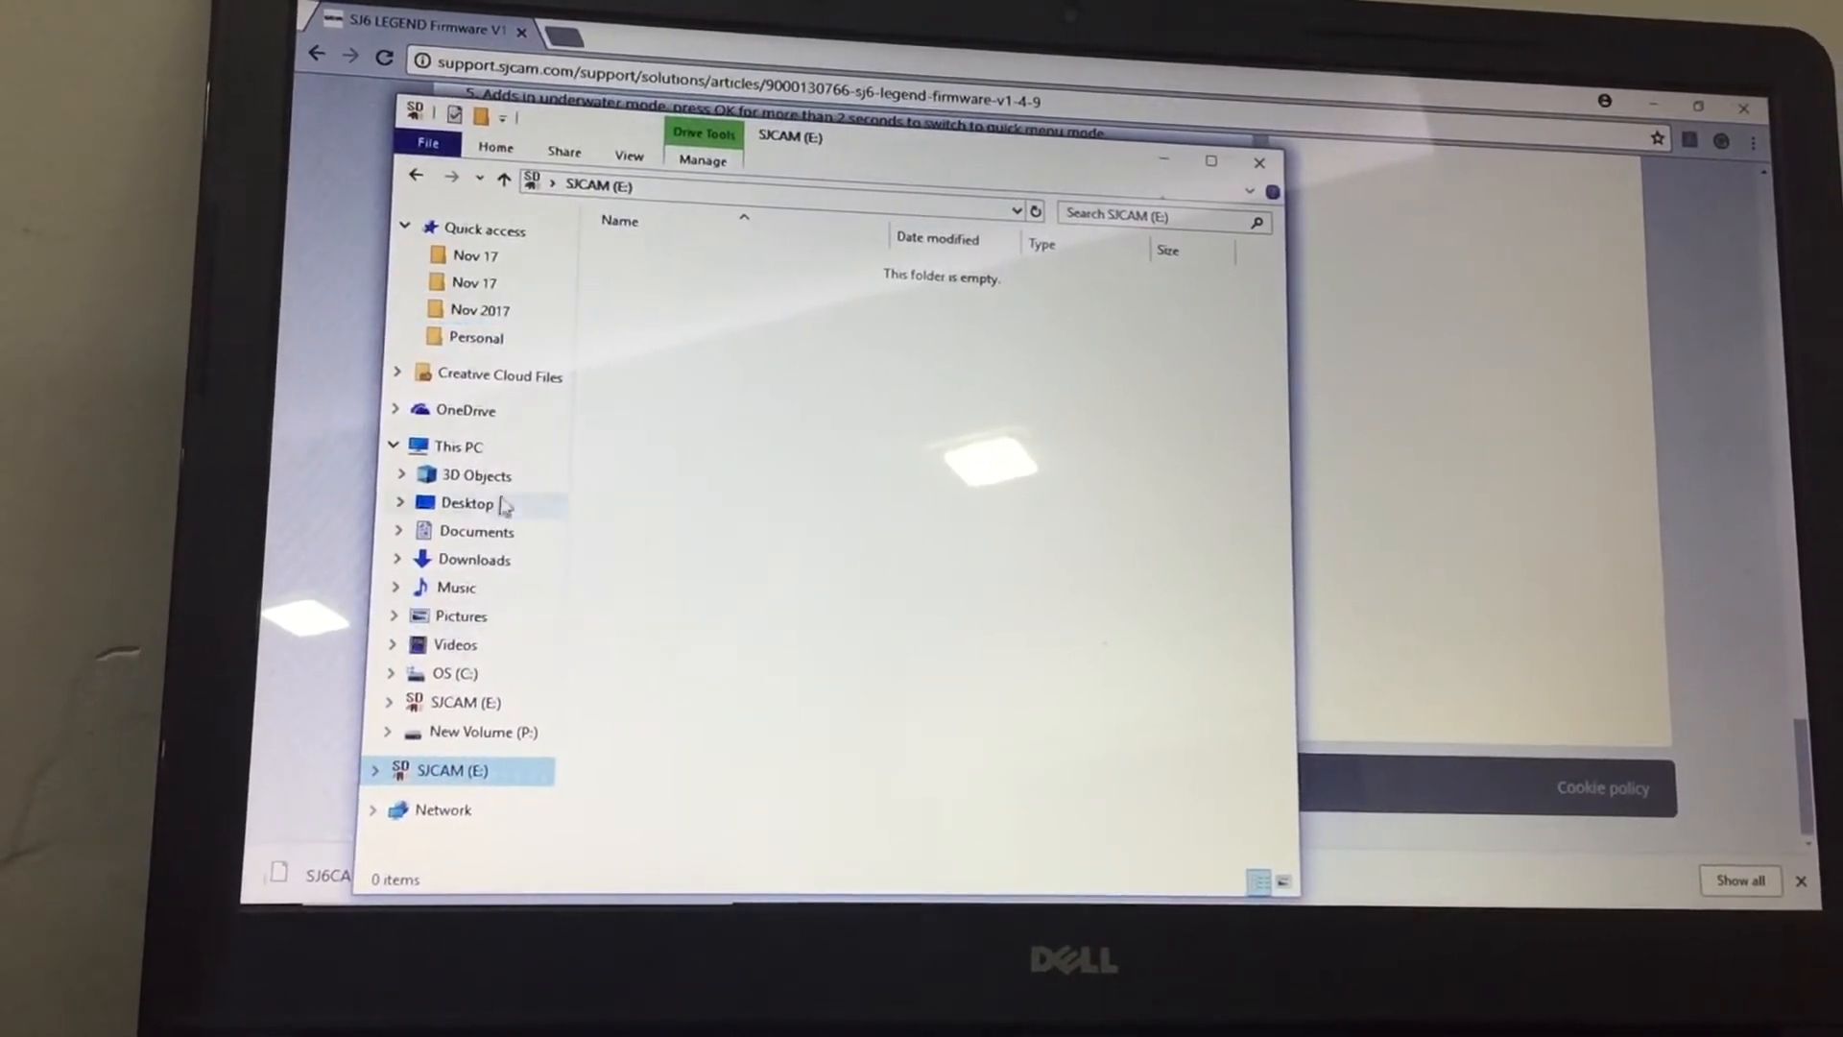
click(497, 508)
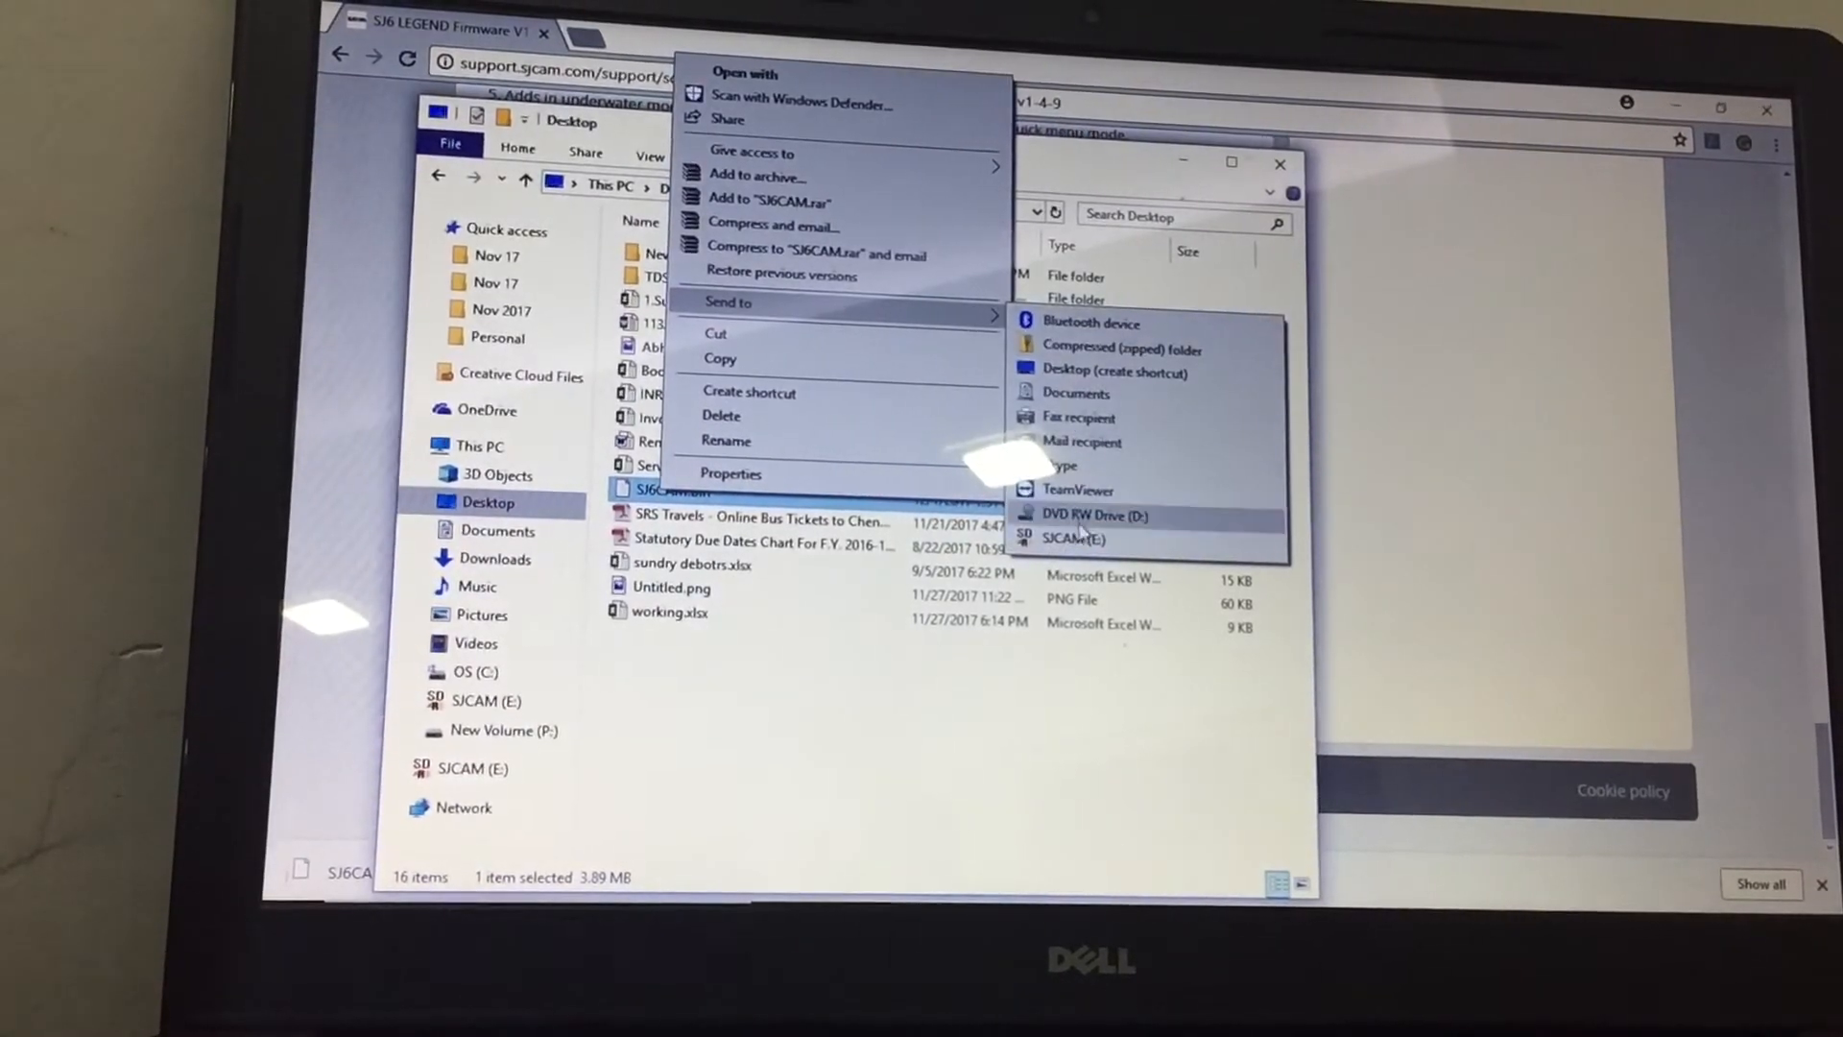
click(1080, 543)
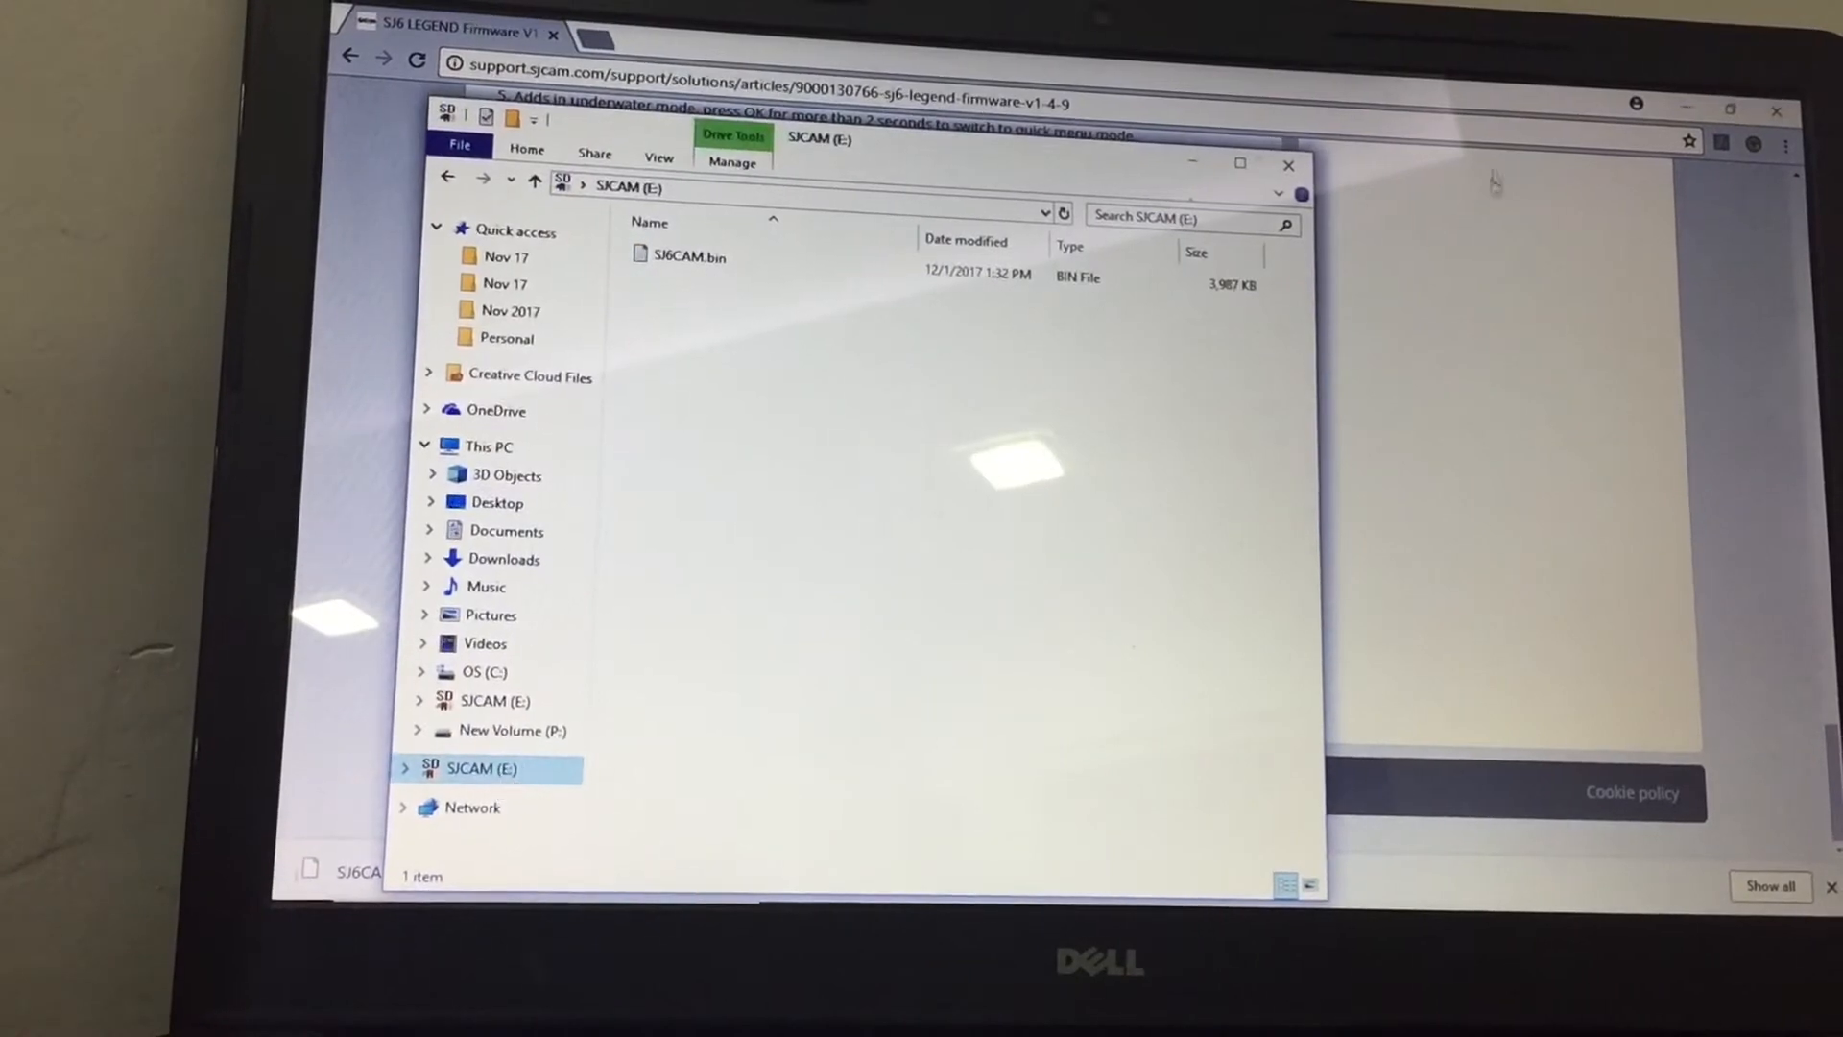
click(1293, 162)
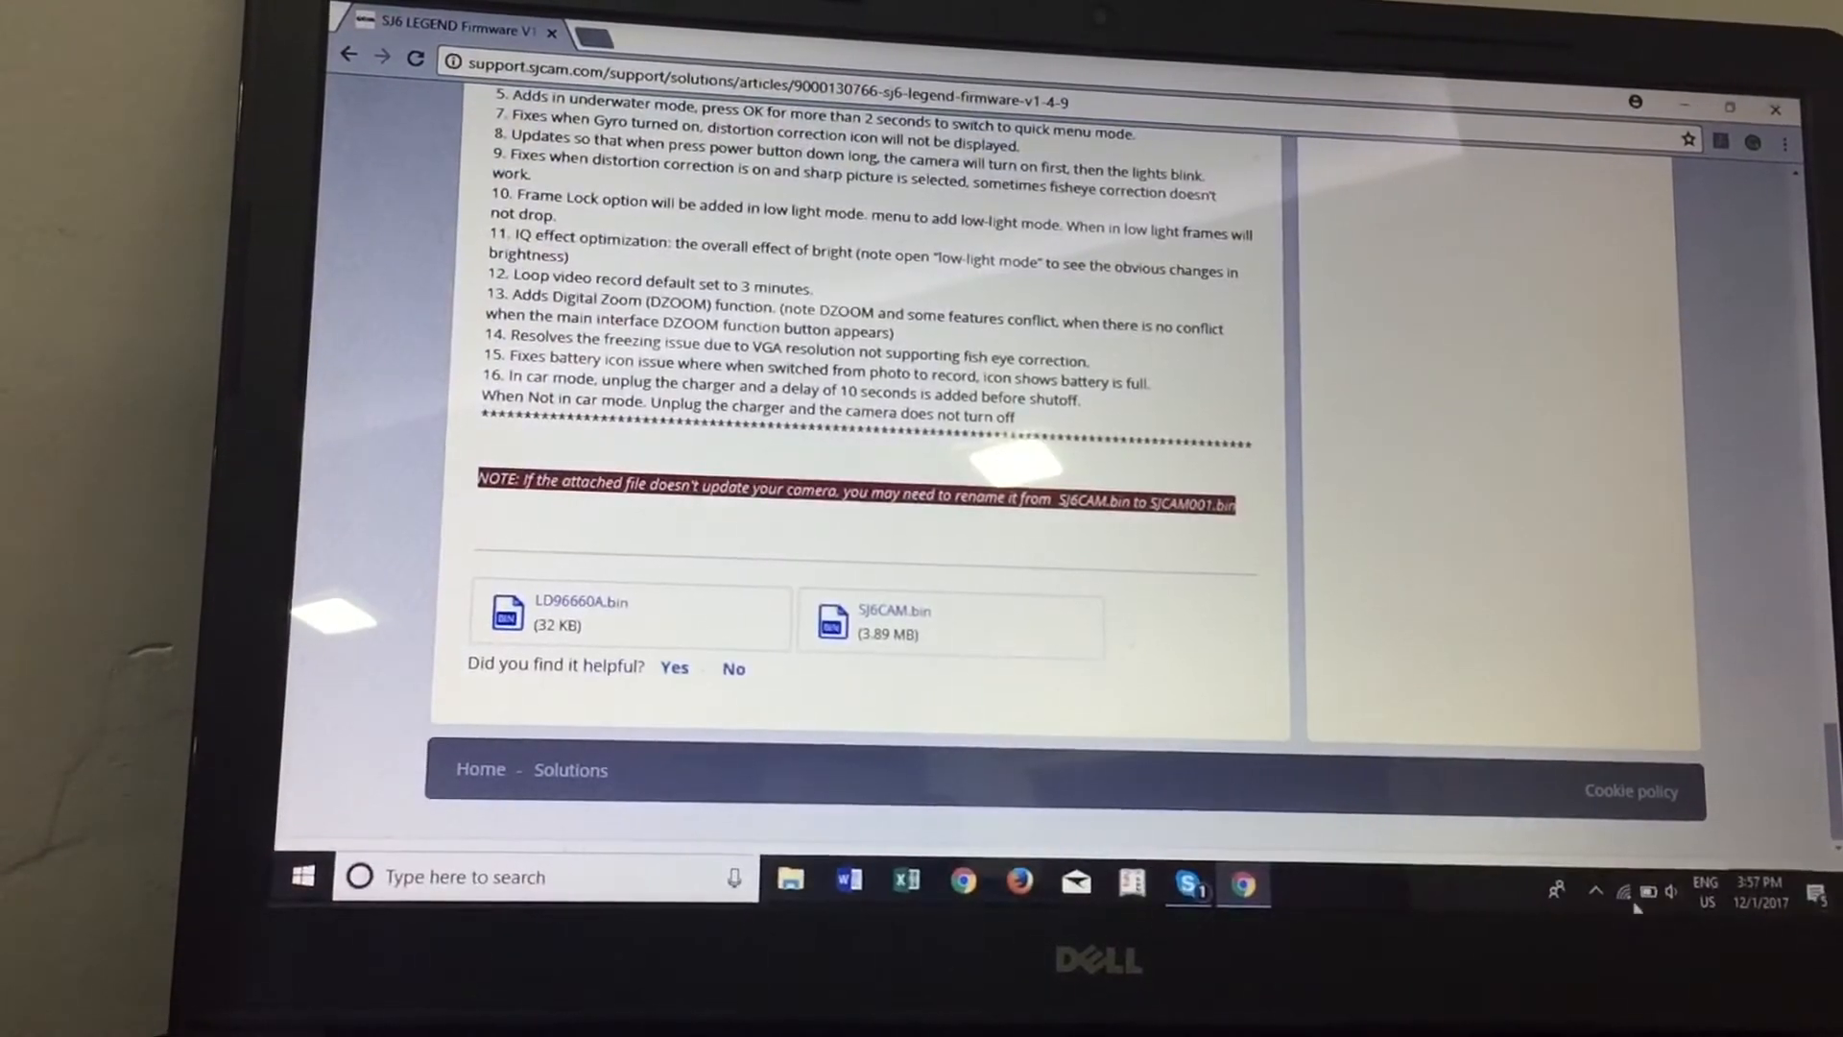
Eject SJCAM (E:) from the notification area so it is safe to remove
click(1599, 895)
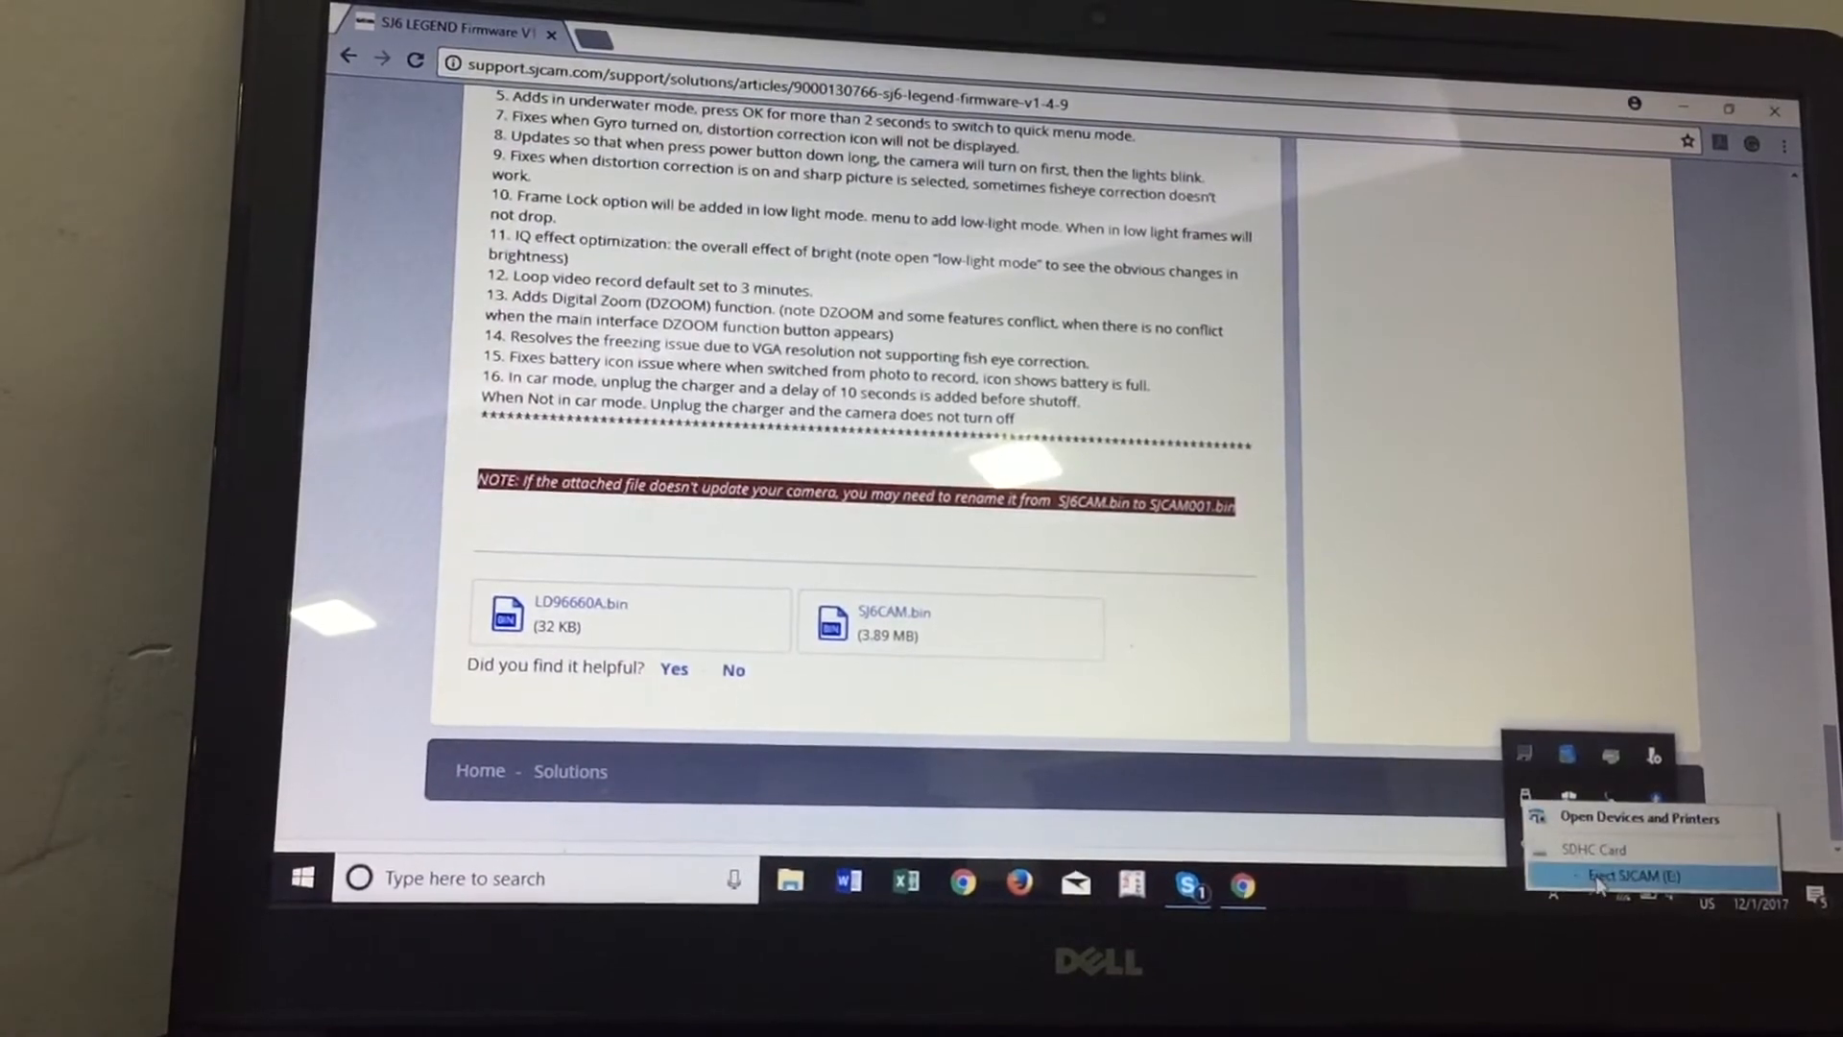
click(1599, 875)
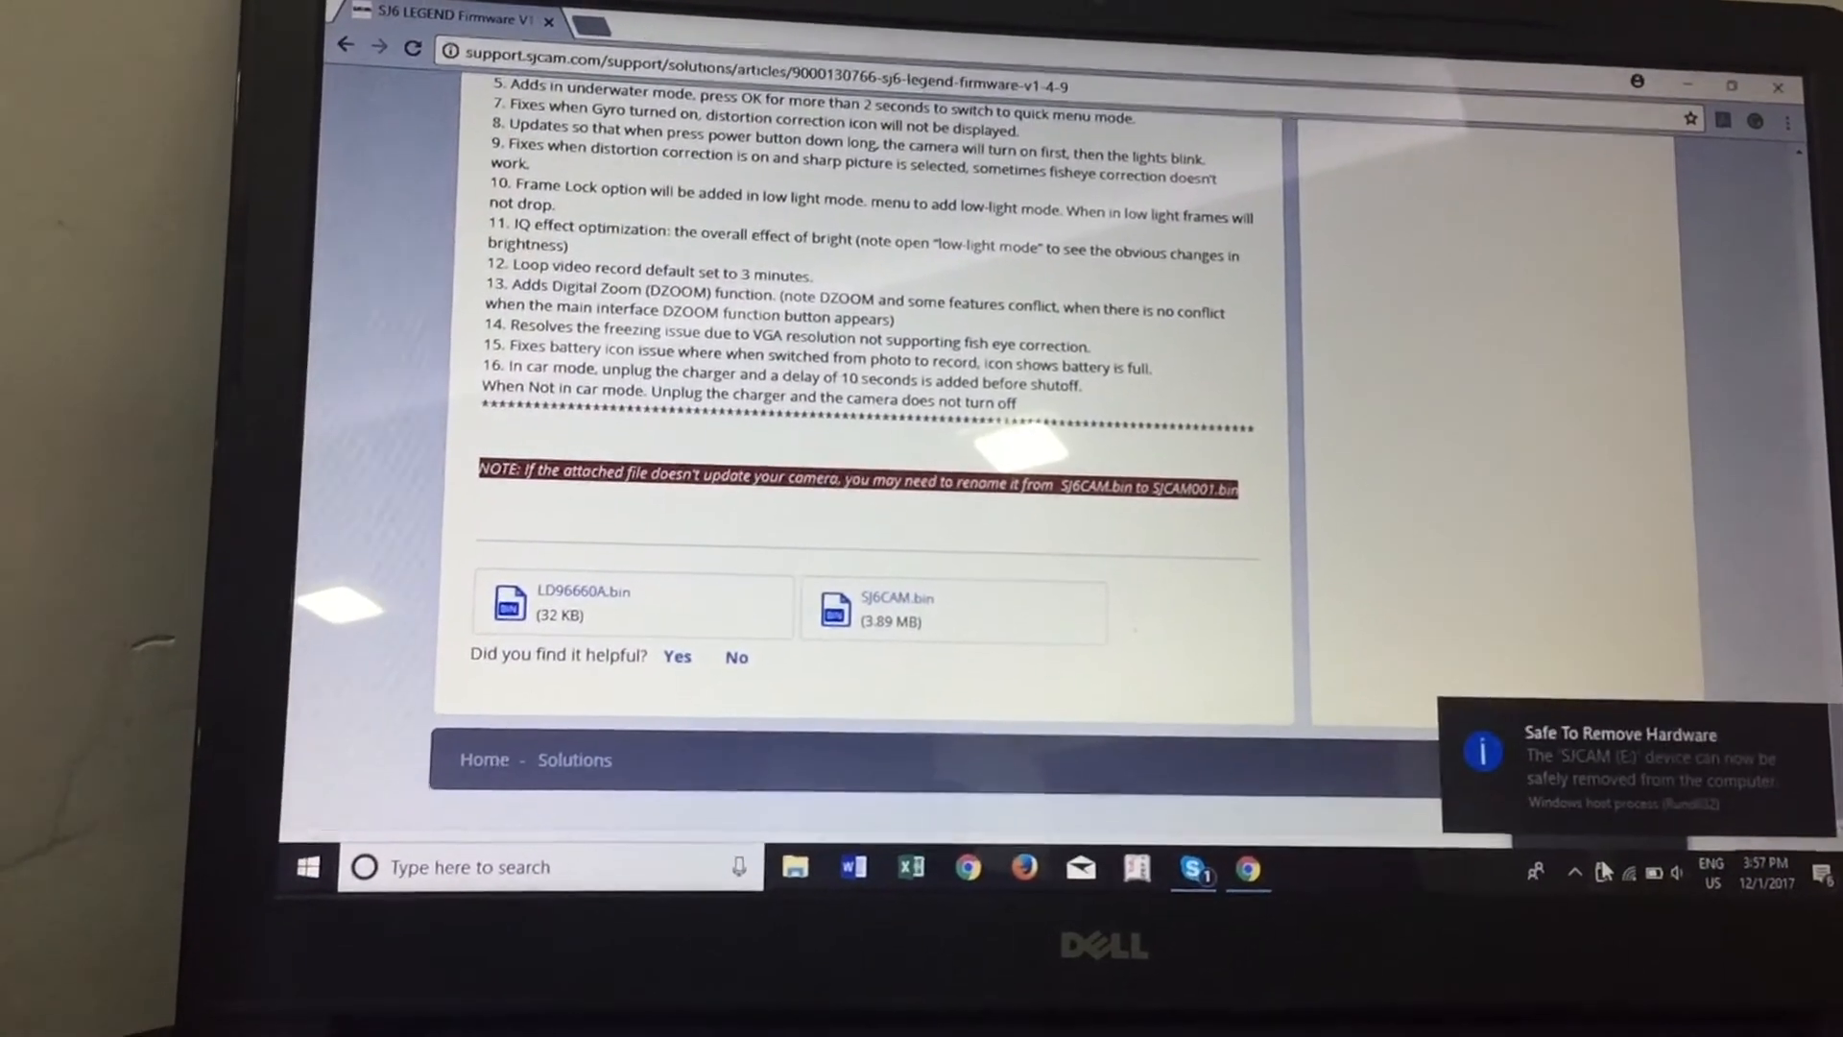